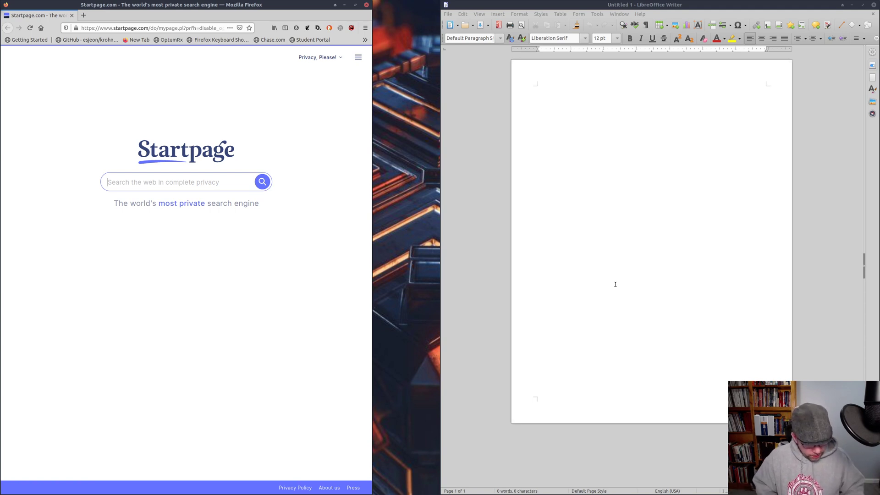
{"action": "key", "text": "alt+Tab"}
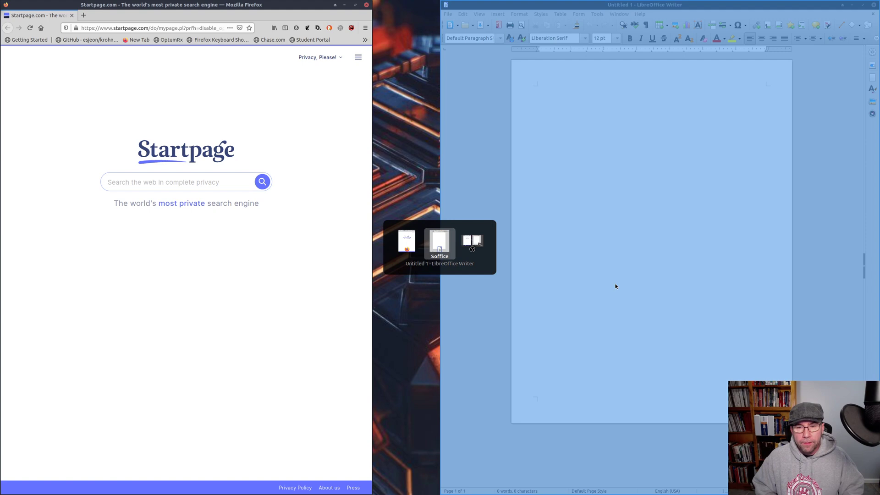
{"action": "key", "text": "alt+Tab"}
{"action": "key", "text": "alt+Tab"}
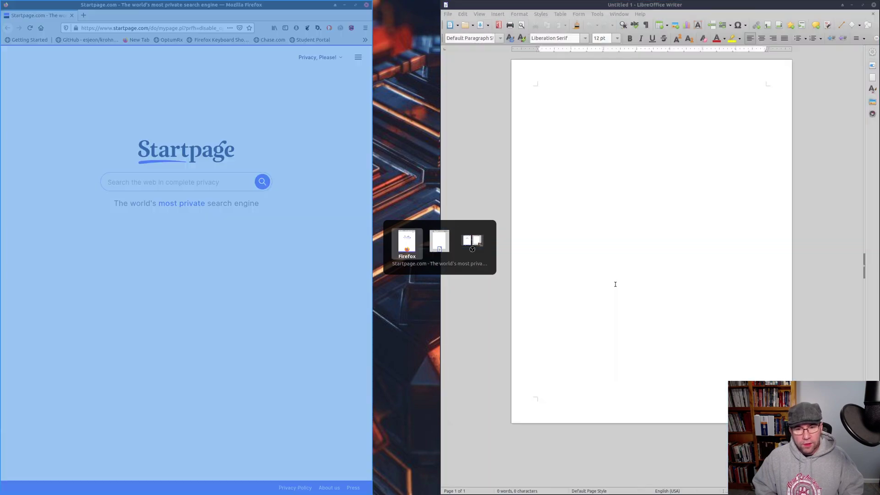
{"action": "key", "text": "alt+Tab"}
{"action": "key", "text": "alt+Tab"}
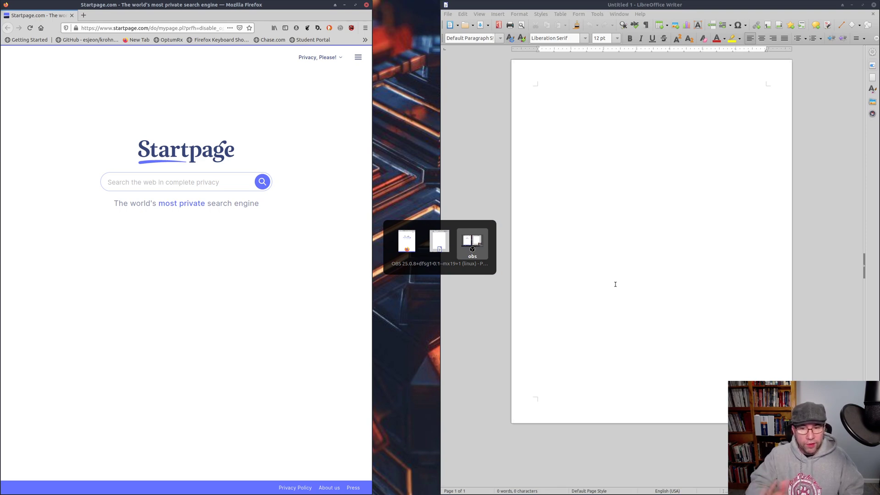
{"action": "key", "text": "alt+Tab"}
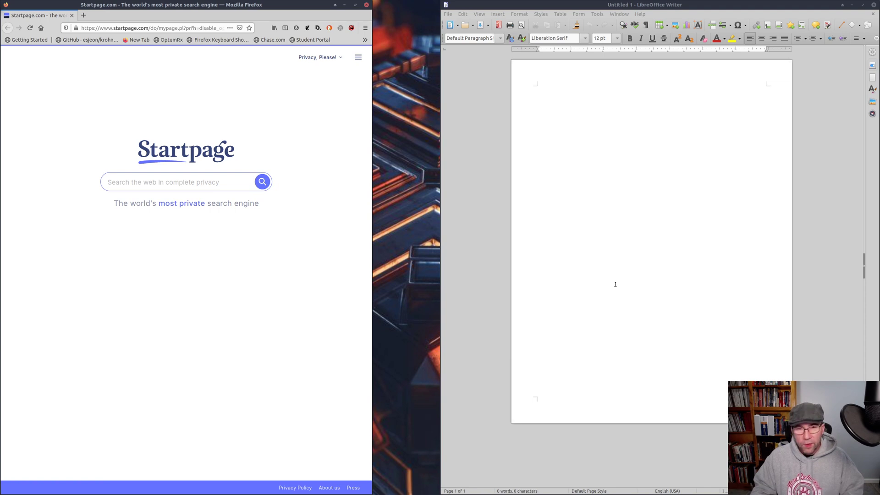
- Tile Firefox through top-left quarter, top half, right, bottom-right and bottom half, ending left half
{"action": "key", "text": "super+Up"}
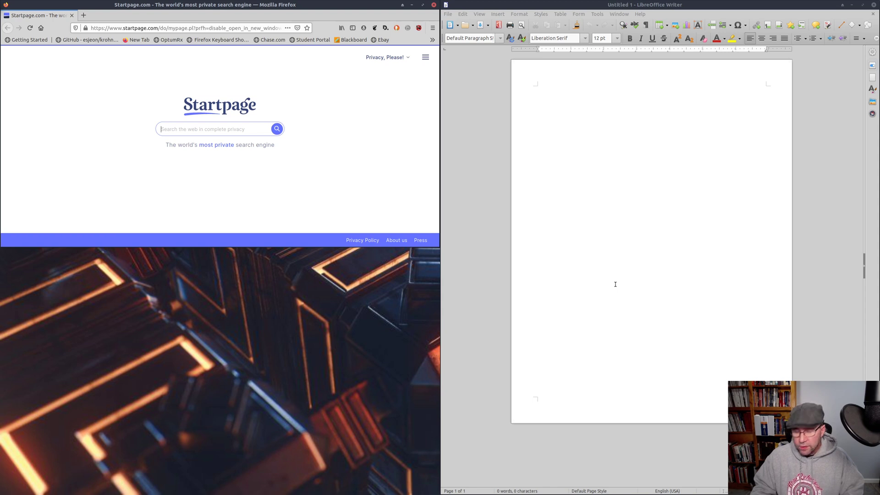
{"action": "key", "text": "super+Right"}
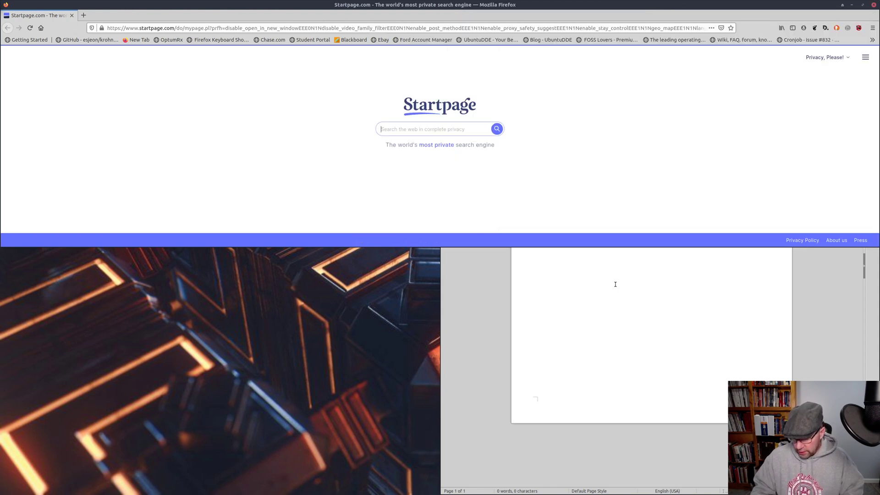
{"action": "key", "text": "super+Right"}
{"action": "key", "text": "super+Down"}
{"action": "key", "text": "super+Down"}
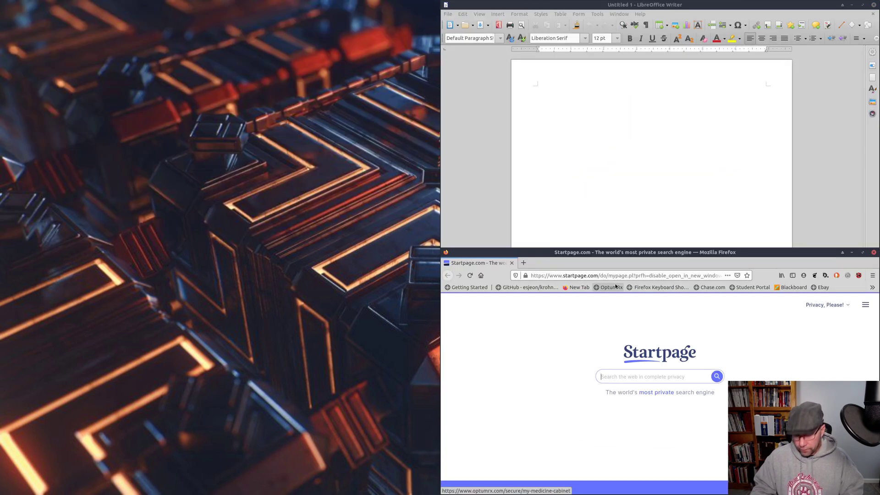
{"action": "key", "text": "super+Left"}
{"action": "key", "text": "super+Left"}
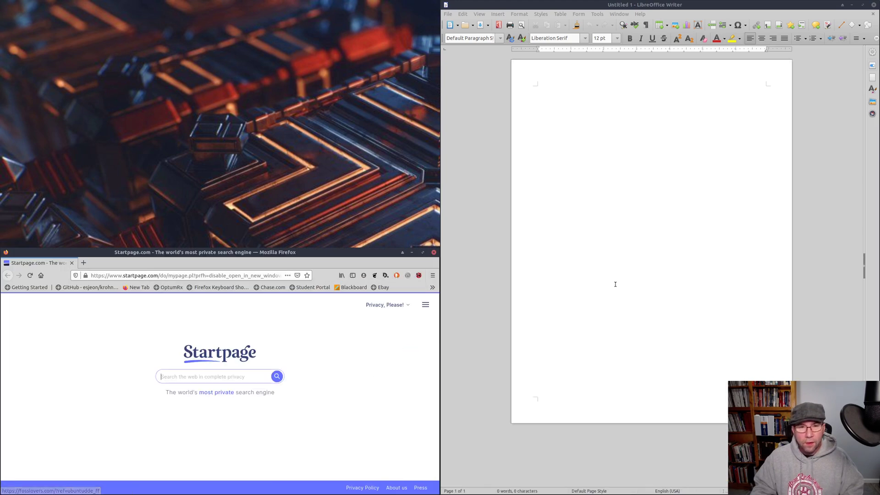
{"action": "key", "text": "super+Up"}
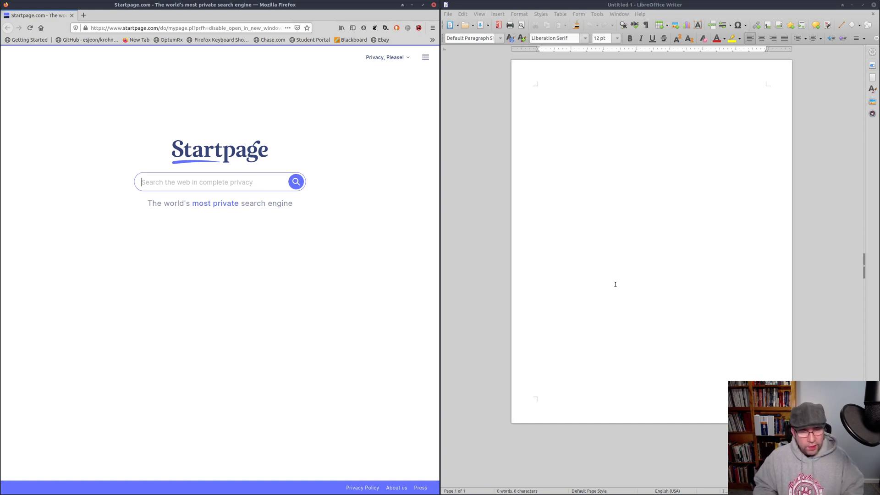
- Use Alt+Tab to switch focus from Firefox to the Writer window
{"action": "key", "text": "alt+Tab"}
{"action": "key", "text": "alt+Tab"}
{"action": "key", "text": "alt+Tab"}
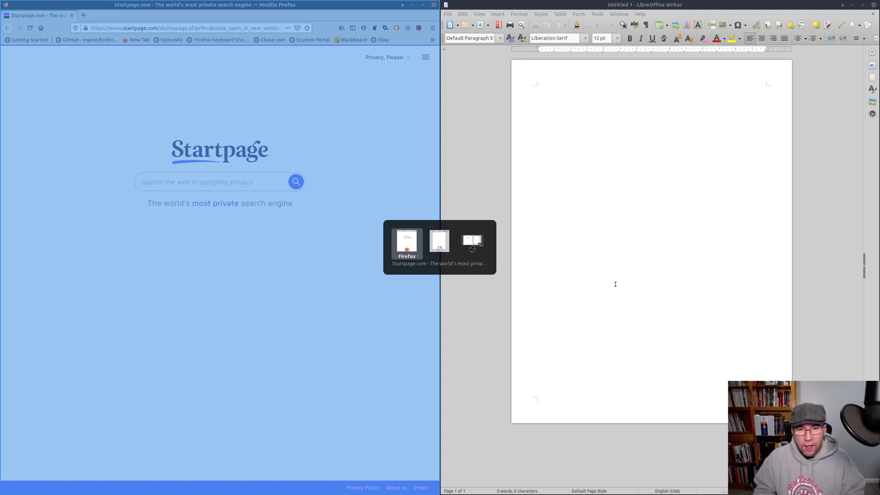
{"action": "key", "text": "alt+Tab"}
{"action": "key", "text": "alt+Tab"}
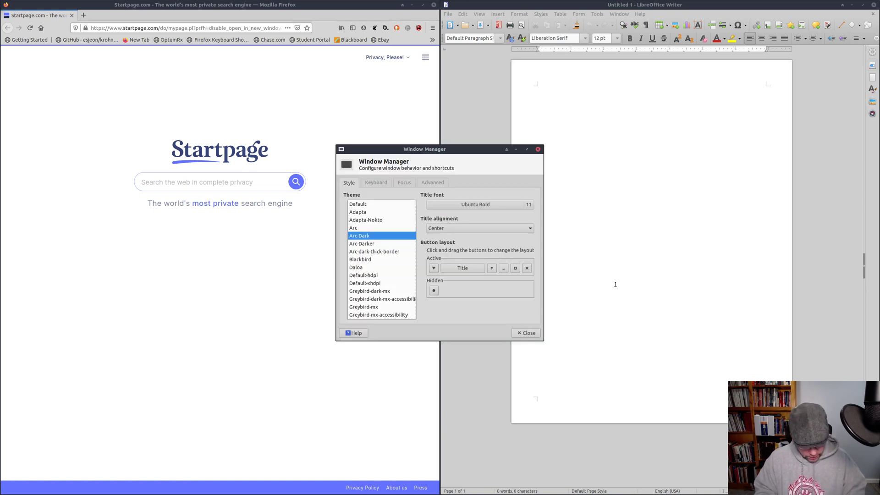
- Place the Keyboard settings dialog to the left of the Window Manager dialog
{"action": "left_click", "coordinate": [615, 284]}
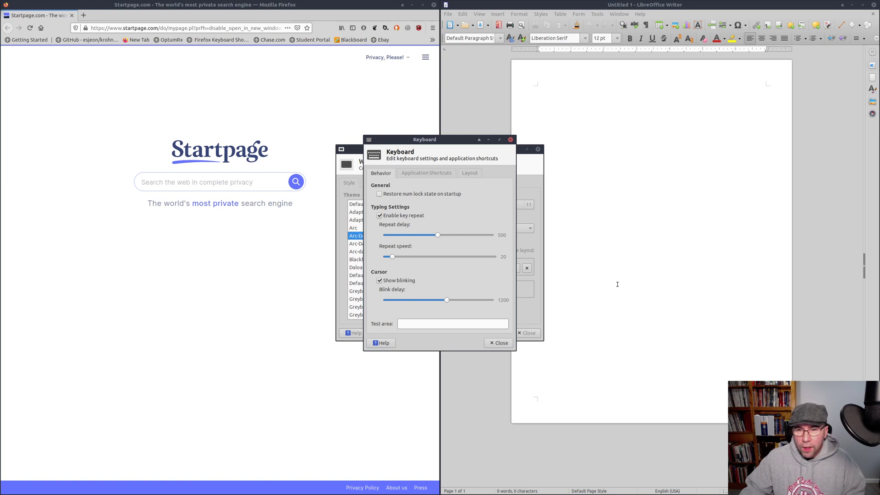
{"action": "left_click_drag", "start_coordinate": [405, 145], "coordinate": [194, 137]}
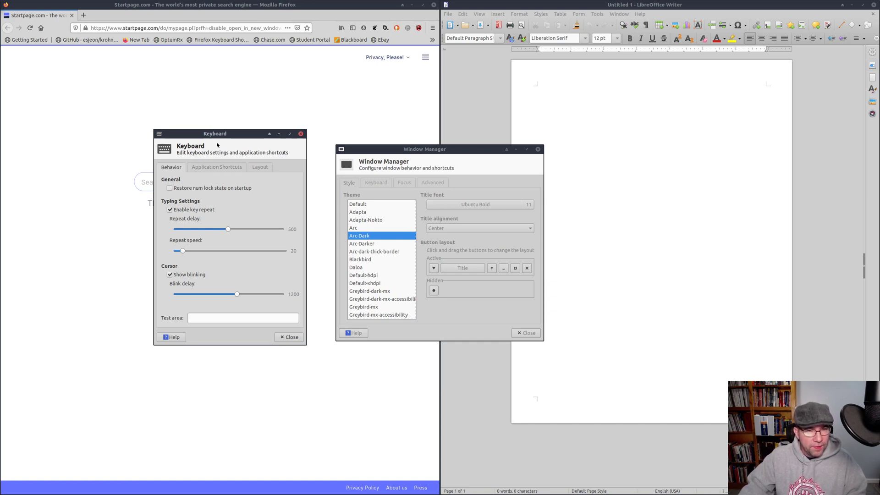
- Show the Application Shortcuts list (xfce4-terminal on Ctrl+Alt+T, xfce4-appfinder on Alt+F3) and scroll through it
{"action": "left_click", "coordinate": [217, 168]}
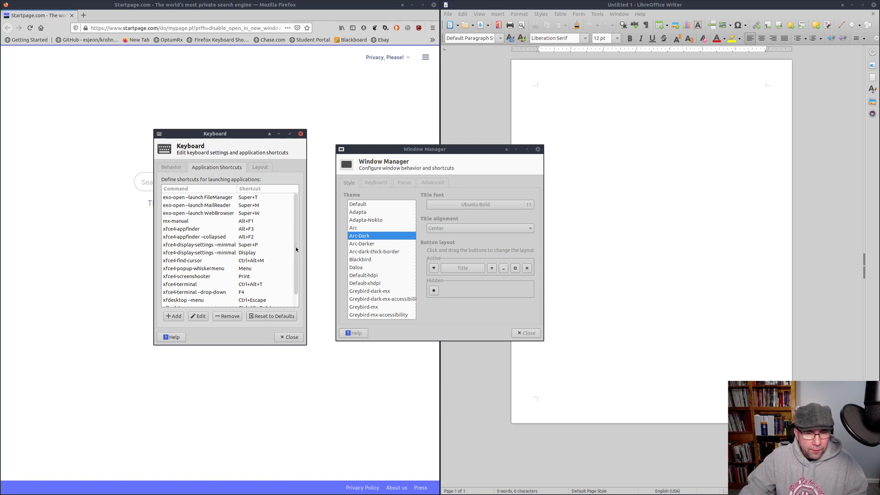
{"action": "scroll", "coordinate": [296, 246], "scroll_direction": "down", "scroll_amount": 1}
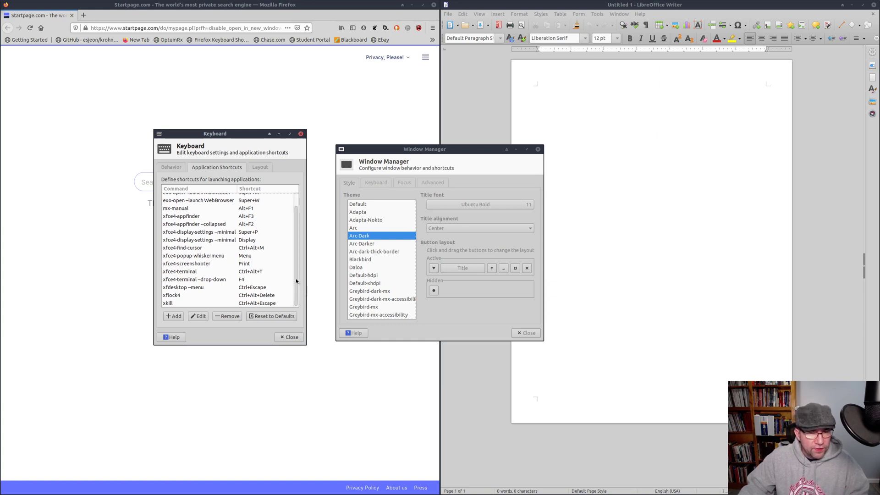
{"action": "mouse_move", "coordinate": [295, 278]}
{"action": "left_mouse_down"}
{"action": "mouse_move", "coordinate": [298, 265]}
{"action": "mouse_move", "coordinate": [297, 281]}
{"action": "left_mouse_up"}
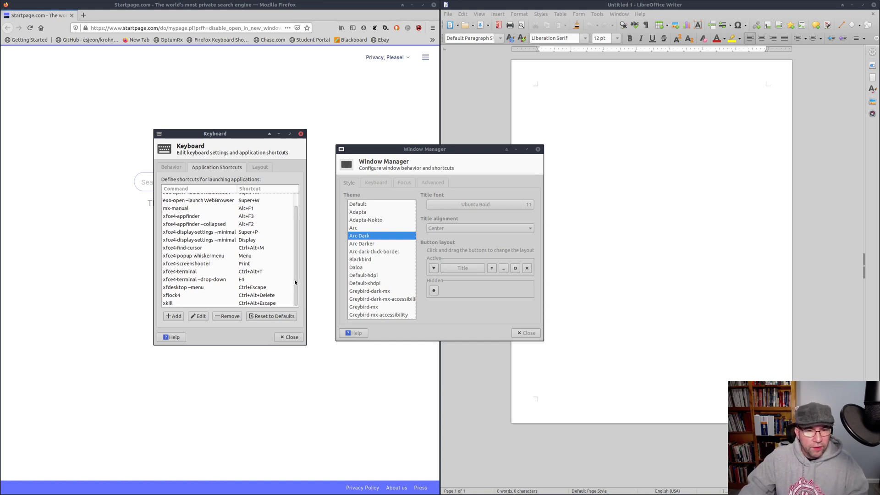
{"action": "scroll", "coordinate": [297, 277], "scroll_direction": "up", "scroll_amount": 1}
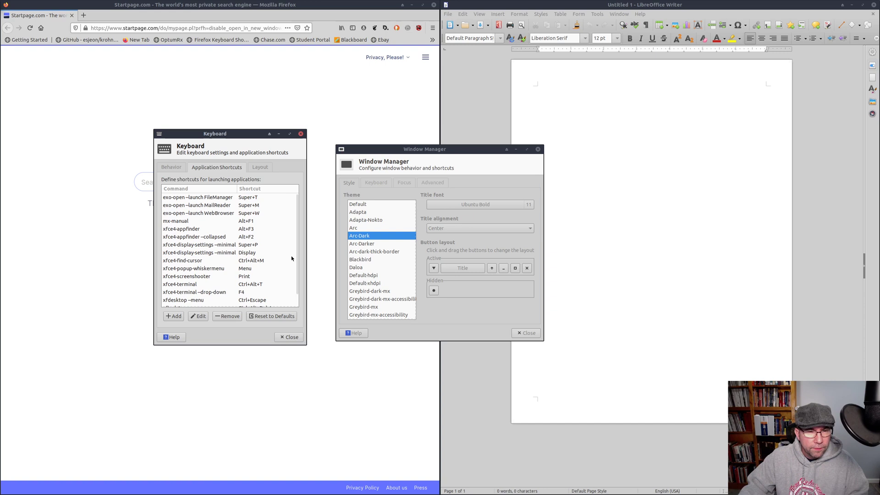
{"action": "scroll", "coordinate": [297, 259], "scroll_direction": "down", "scroll_amount": 1}
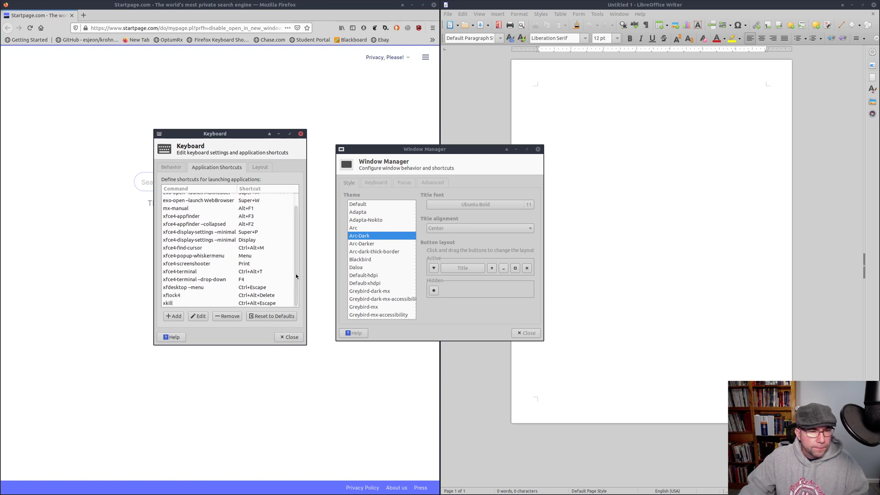
{"action": "scroll", "coordinate": [297, 265], "scroll_direction": "up", "scroll_amount": 2}
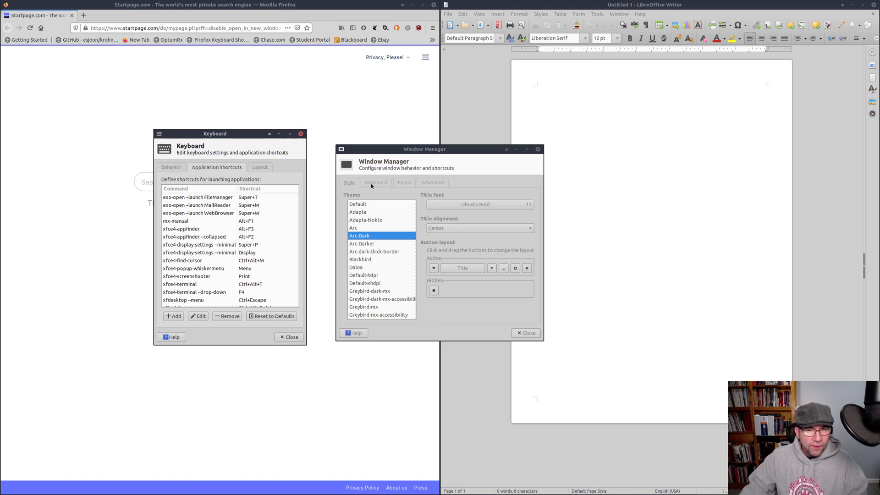
- Show Window Manager's Keyboard shortcuts and scroll down to the Tile window entries on Alt+keypad keys
{"action": "left_click", "coordinate": [347, 186]}
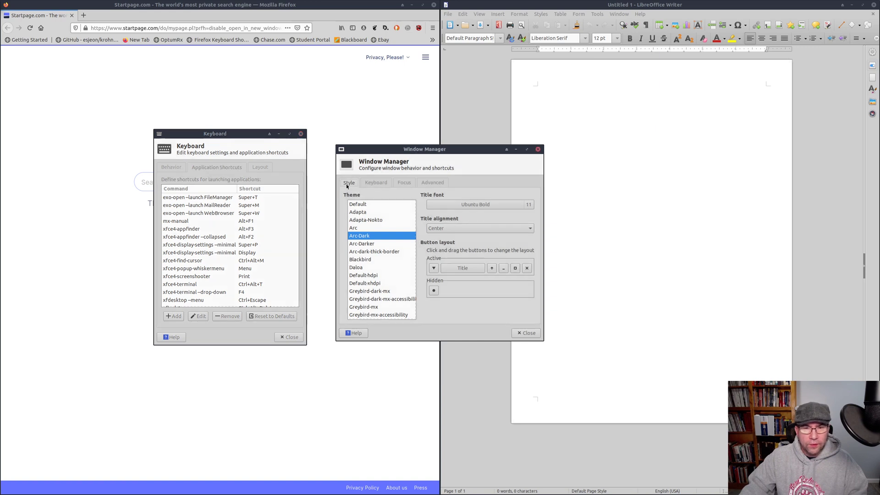
{"action": "left_click", "coordinate": [377, 185]}
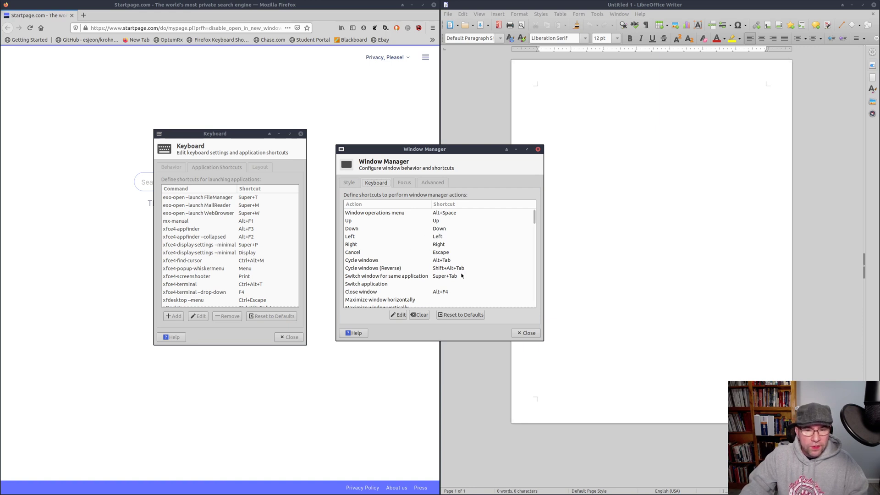
{"action": "scroll", "coordinate": [475, 269], "scroll_direction": "down", "scroll_amount": 2}
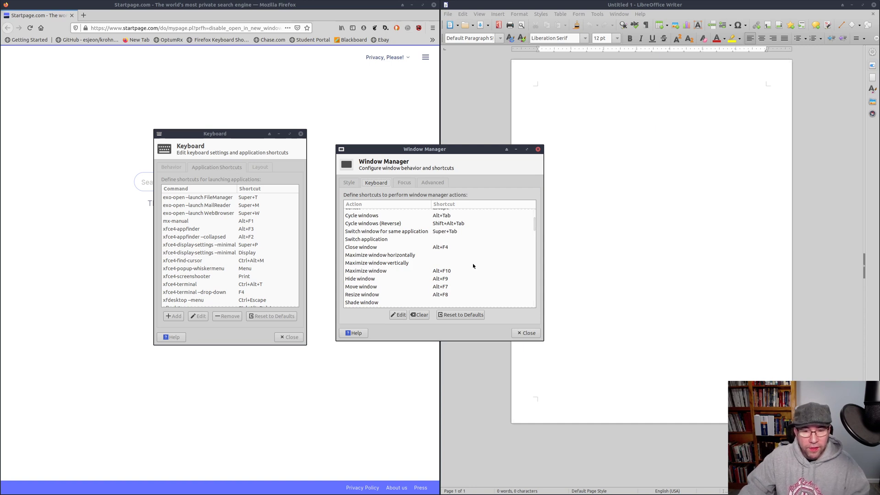
{"action": "scroll", "coordinate": [474, 266], "scroll_direction": "down", "scroll_amount": 4}
{"action": "scroll", "coordinate": [473, 266], "scroll_direction": "down", "scroll_amount": 2}
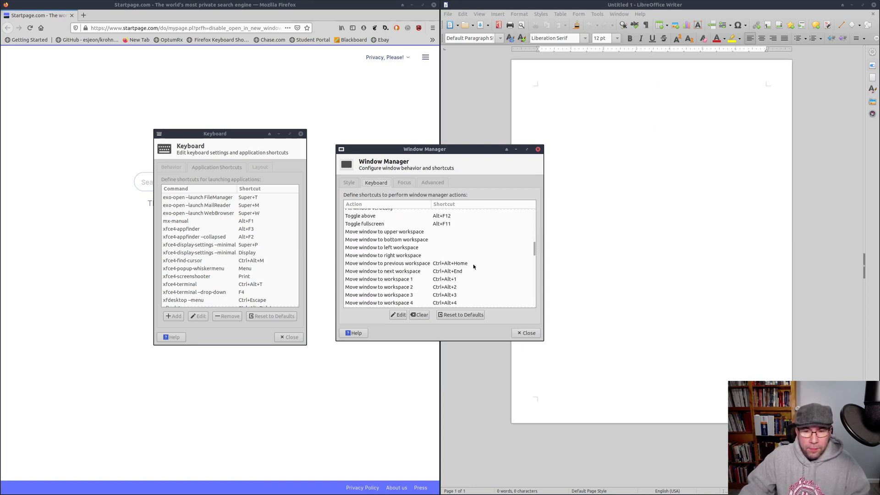
{"action": "scroll", "coordinate": [475, 262], "scroll_direction": "down", "scroll_amount": 3}
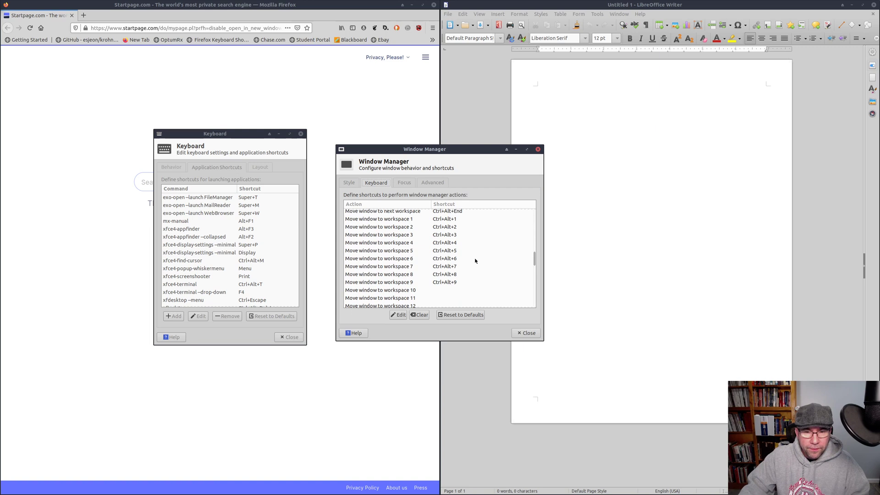
{"action": "scroll", "coordinate": [476, 262], "scroll_direction": "up", "scroll_amount": 3}
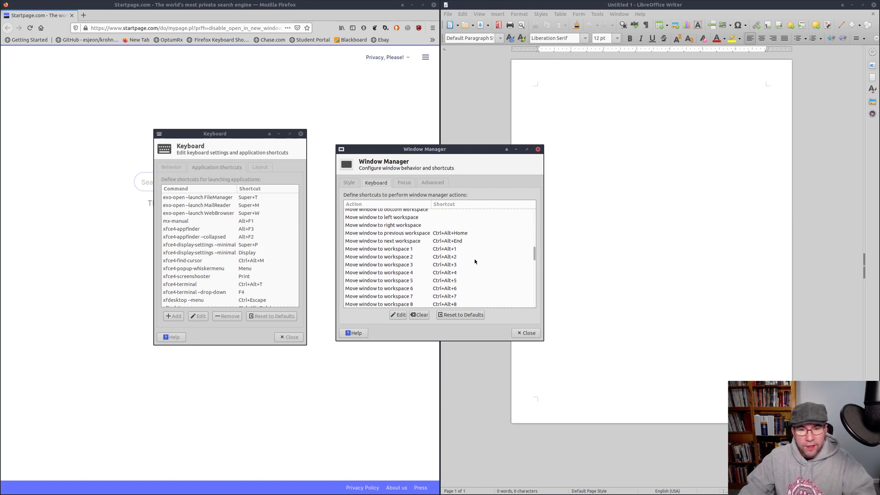
{"action": "scroll", "coordinate": [474, 262], "scroll_direction": "up", "scroll_amount": 5}
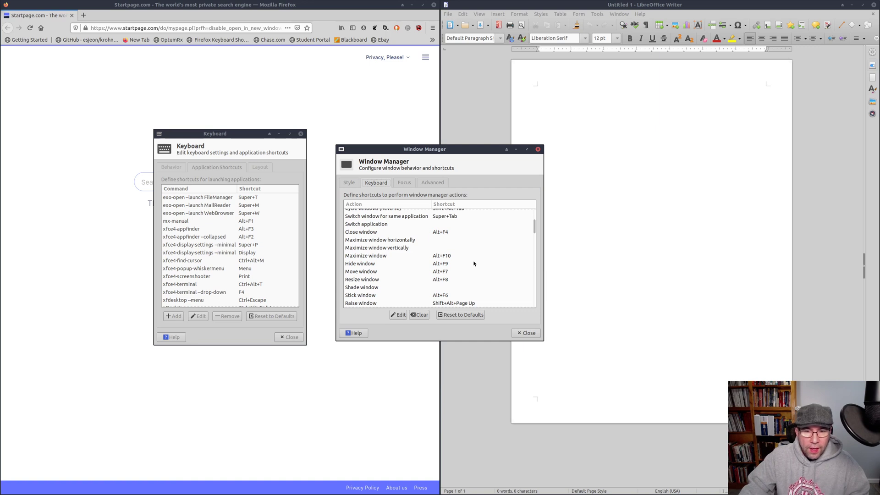
{"action": "scroll", "coordinate": [474, 263], "scroll_direction": "down", "scroll_amount": 1}
{"action": "scroll", "coordinate": [474, 264], "scroll_direction": "down", "scroll_amount": 3}
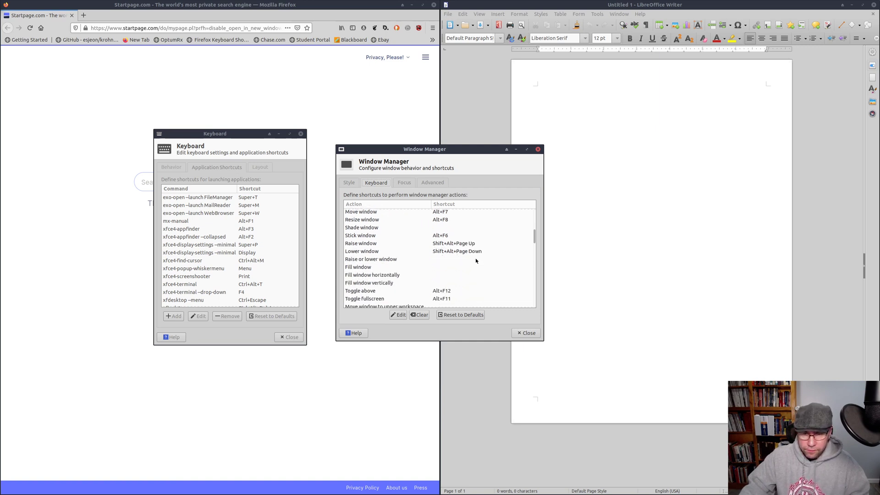
{"action": "scroll", "coordinate": [476, 261], "scroll_direction": "down", "scroll_amount": 1}
{"action": "scroll", "coordinate": [477, 258], "scroll_direction": "down", "scroll_amount": 3}
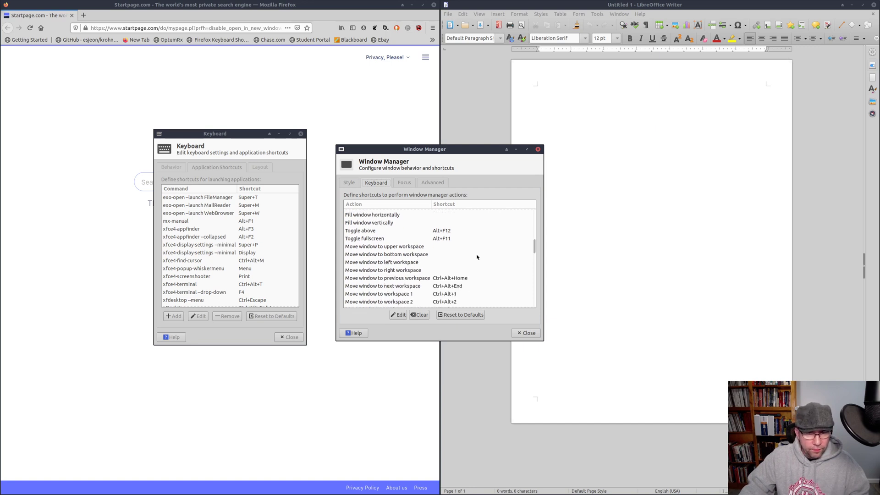
{"action": "scroll", "coordinate": [477, 257], "scroll_direction": "down", "scroll_amount": 4}
{"action": "scroll", "coordinate": [477, 256], "scroll_direction": "down", "scroll_amount": 3}
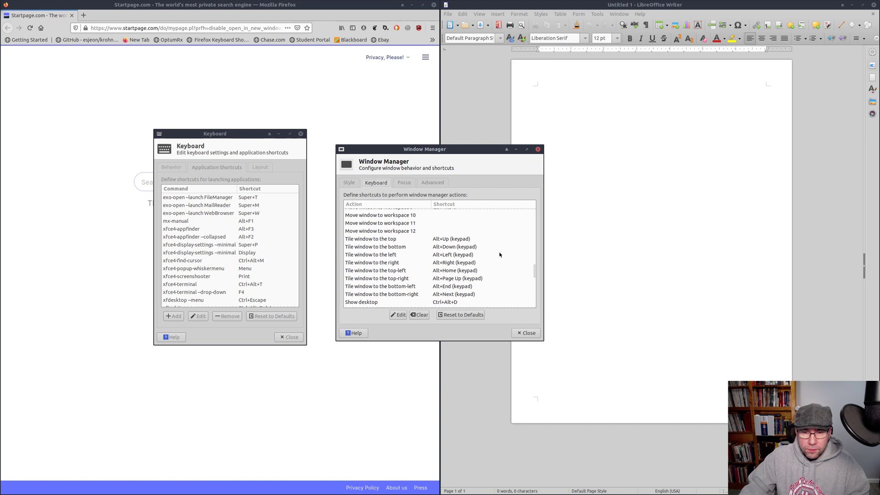
{"action": "scroll", "coordinate": [498, 255], "scroll_direction": "down", "scroll_amount": 1}
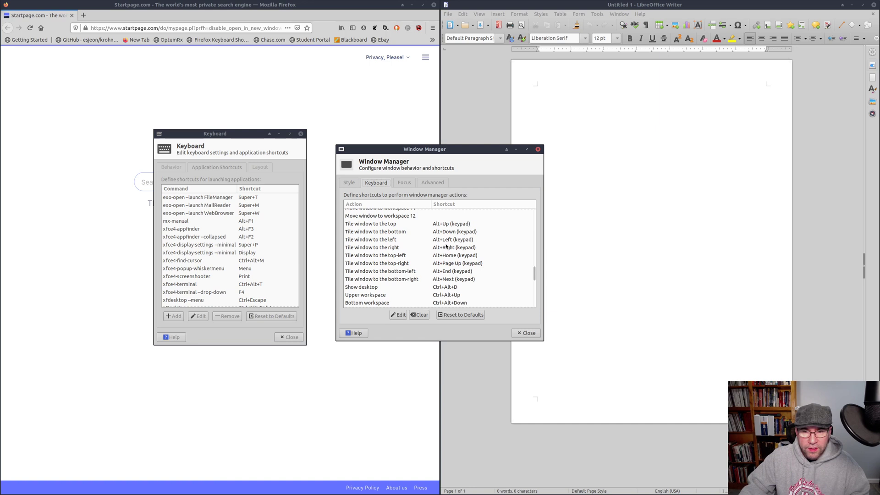
- Select 'Tile window to the top' and clear its Alt+Up (keypad) shortcut
{"action": "left_click", "coordinate": [447, 225]}
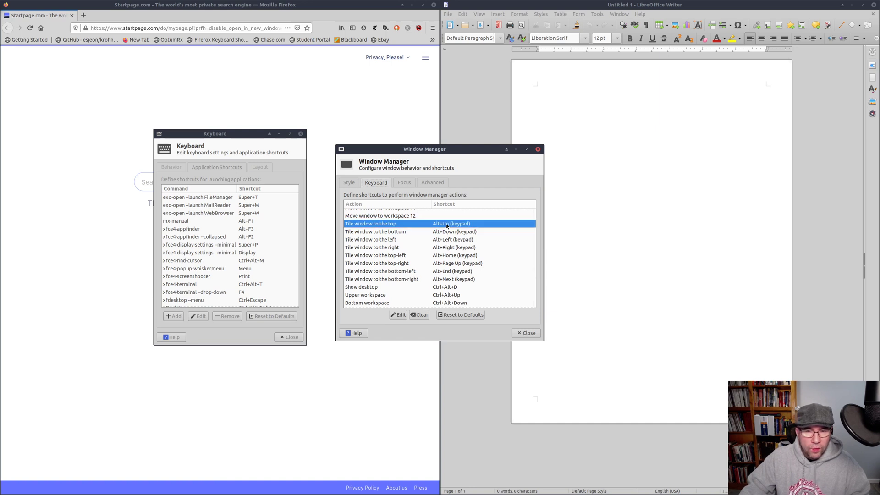
{"action": "scroll", "coordinate": [412, 240], "scroll_direction": "up", "scroll_amount": 3}
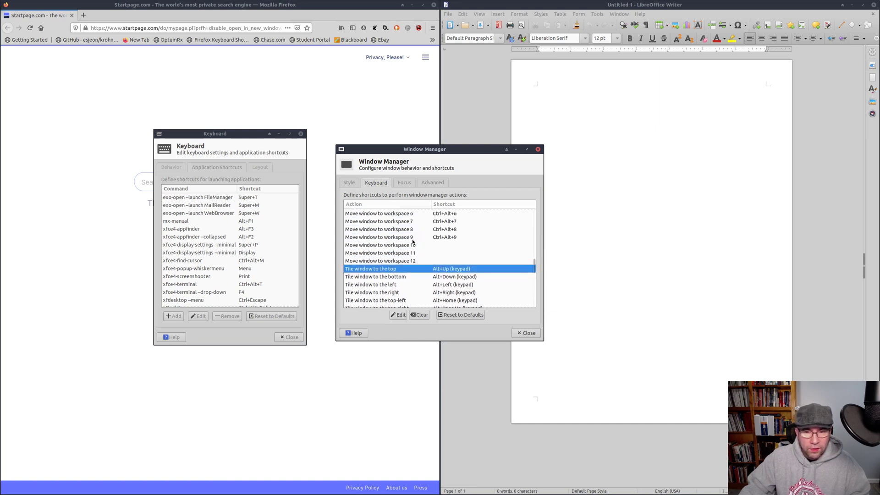
{"action": "scroll", "coordinate": [412, 242], "scroll_direction": "down", "scroll_amount": 2}
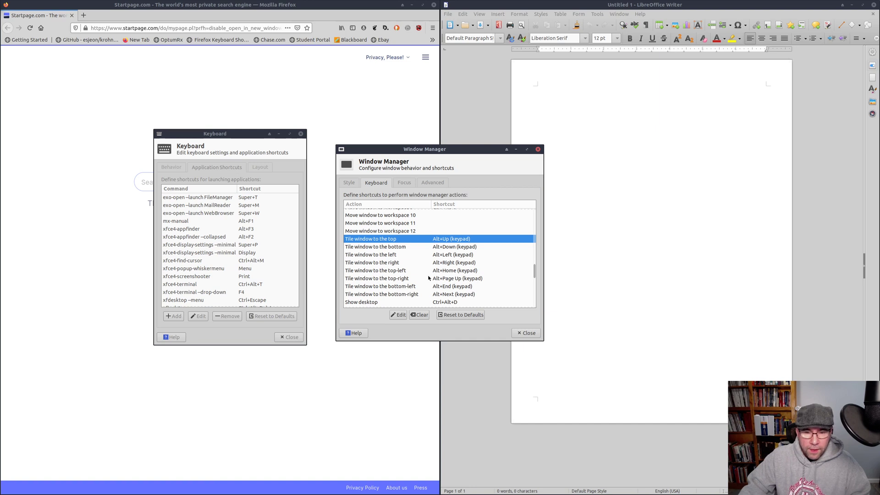
{"action": "left_click", "coordinate": [396, 316]}
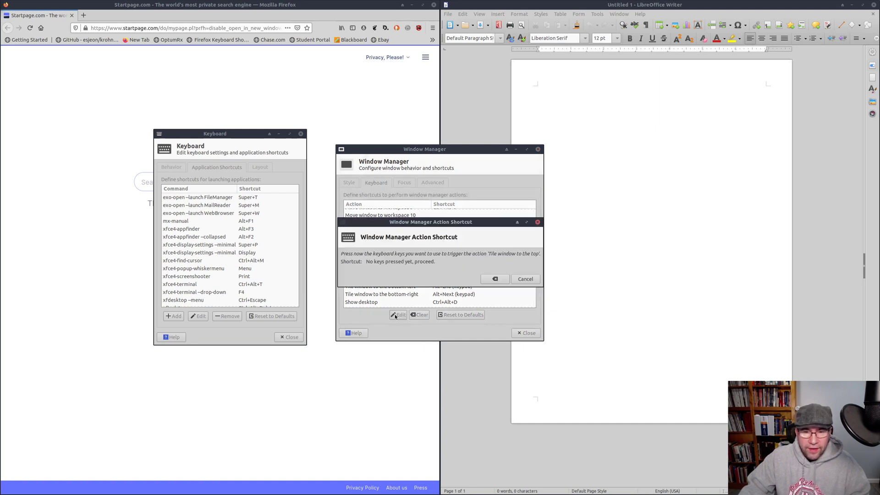
{"action": "left_click", "coordinate": [492, 280]}
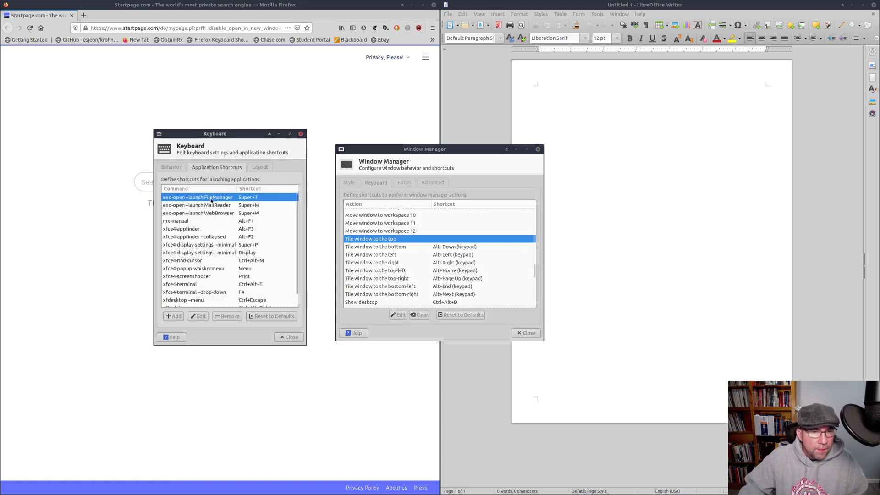
{"action": "left_click", "coordinate": [210, 205]}
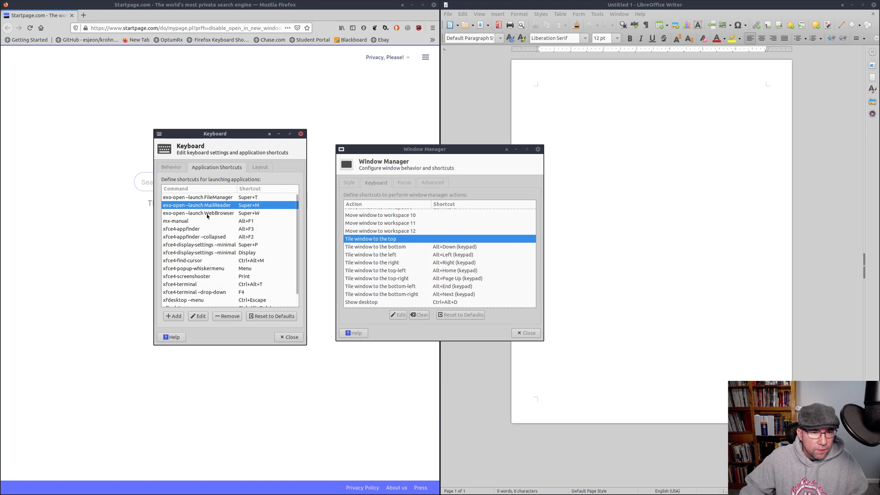
{"action": "left_click", "coordinate": [207, 213]}
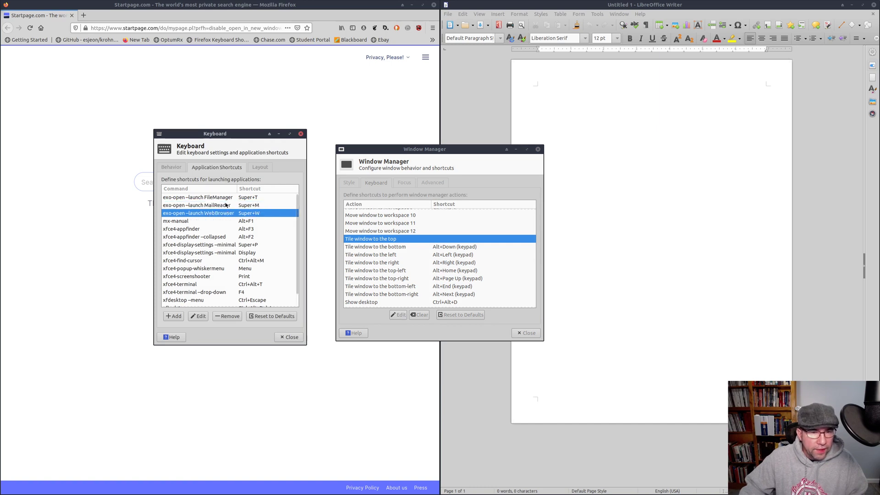
{"action": "left_click", "coordinate": [226, 200]}
{"action": "left_click", "coordinate": [223, 207]}
{"action": "left_click", "coordinate": [224, 214]}
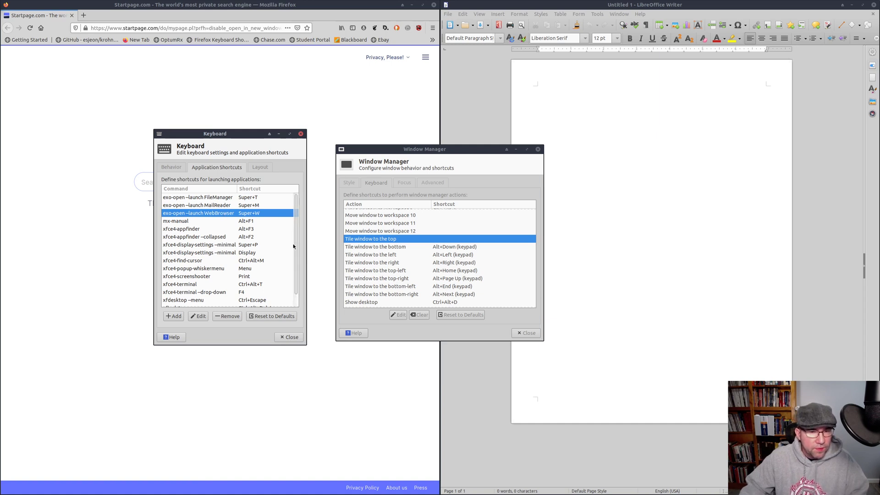
{"action": "left_click_drag", "start_coordinate": [296, 223], "coordinate": [301, 280]}
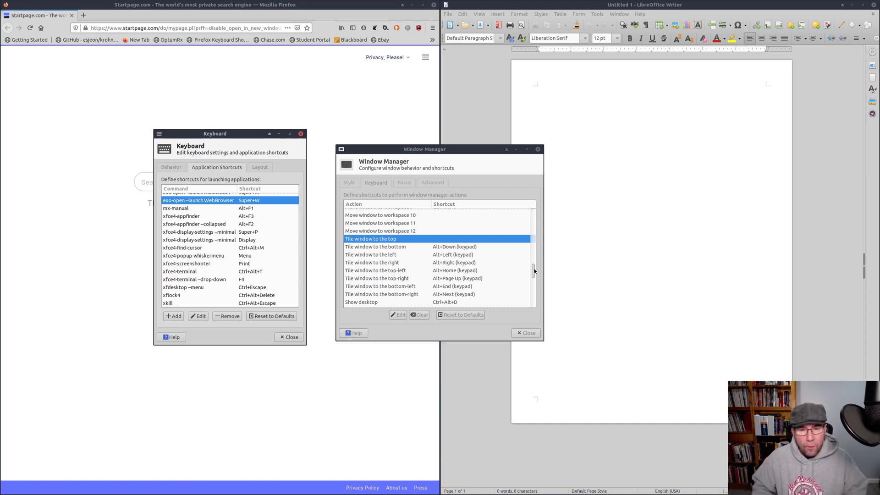
- Close the Window Manager dialog and then the Keyboard dialog
{"action": "left_click", "coordinate": [526, 333]}
{"action": "left_click", "coordinate": [290, 338]}
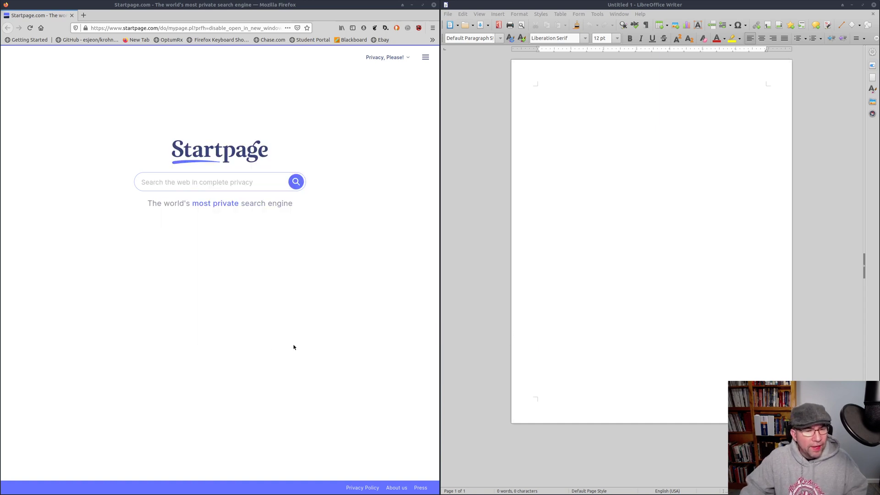